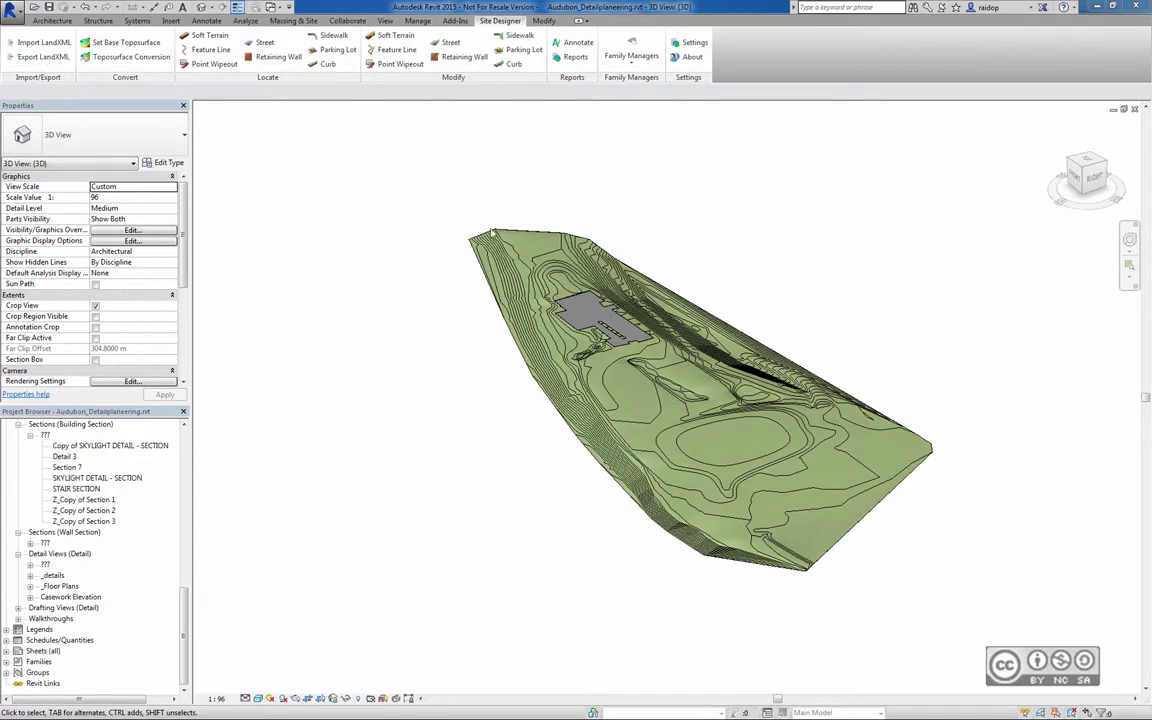
Export the second listed toposurface to a LandXML file named Surface on the desktop.
left_click(559, 376)
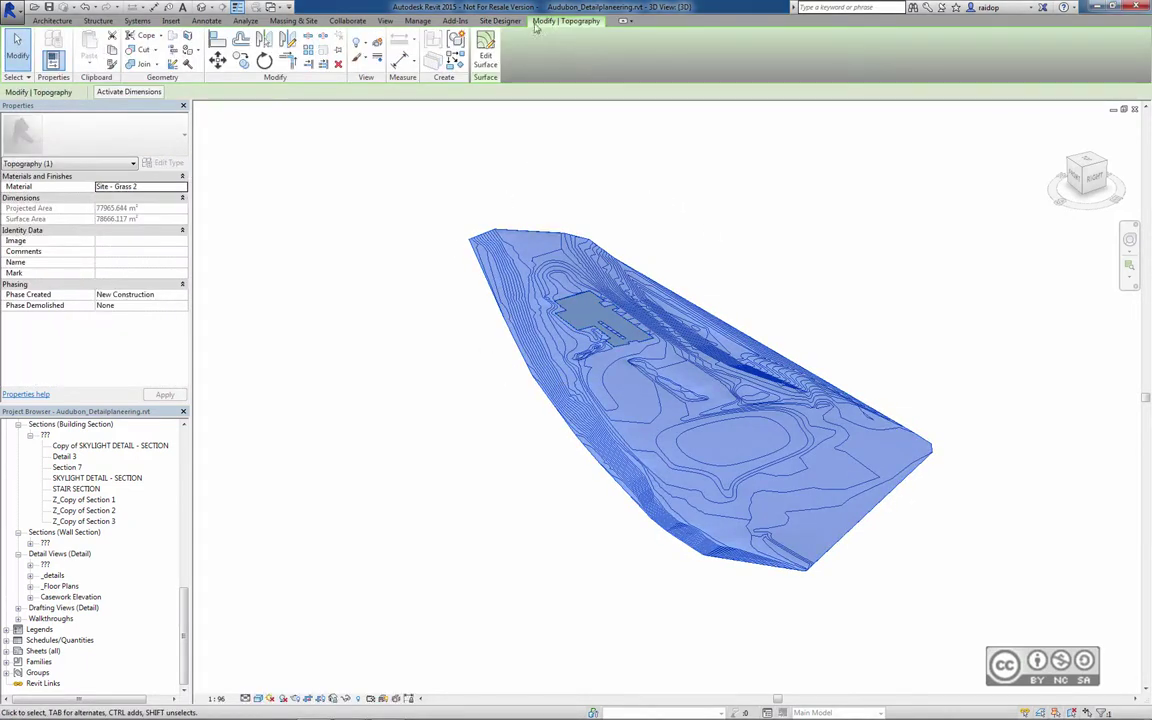
left_click(525, 158)
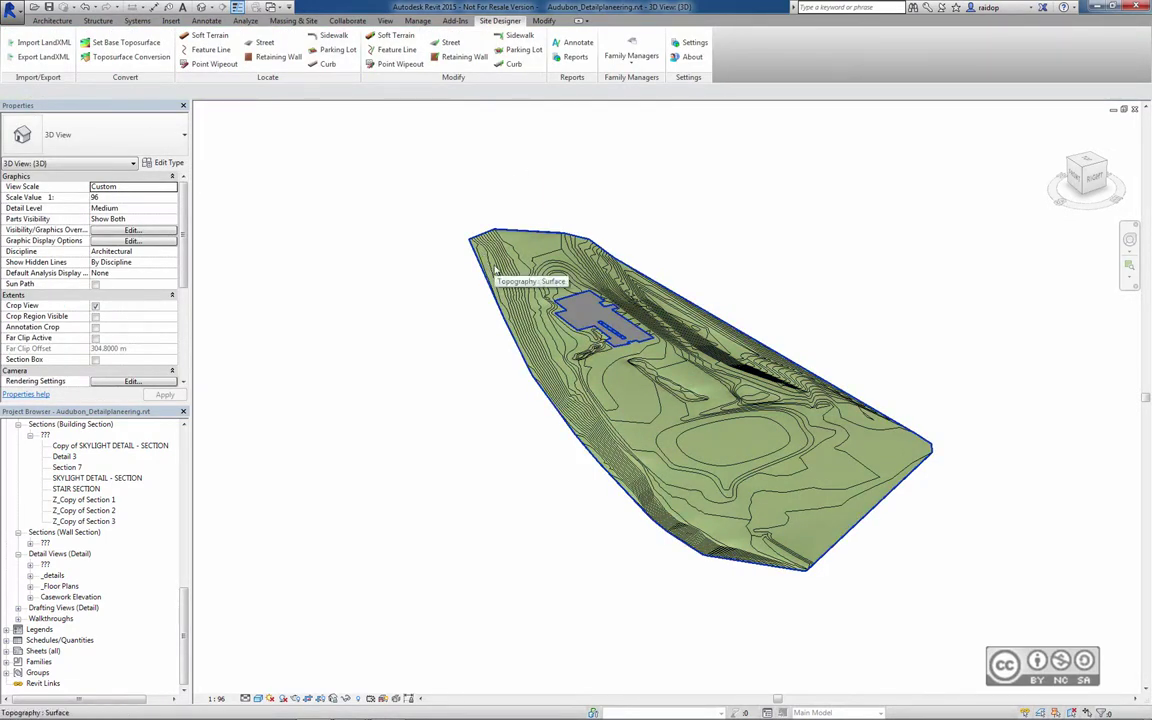
left_click(43, 59)
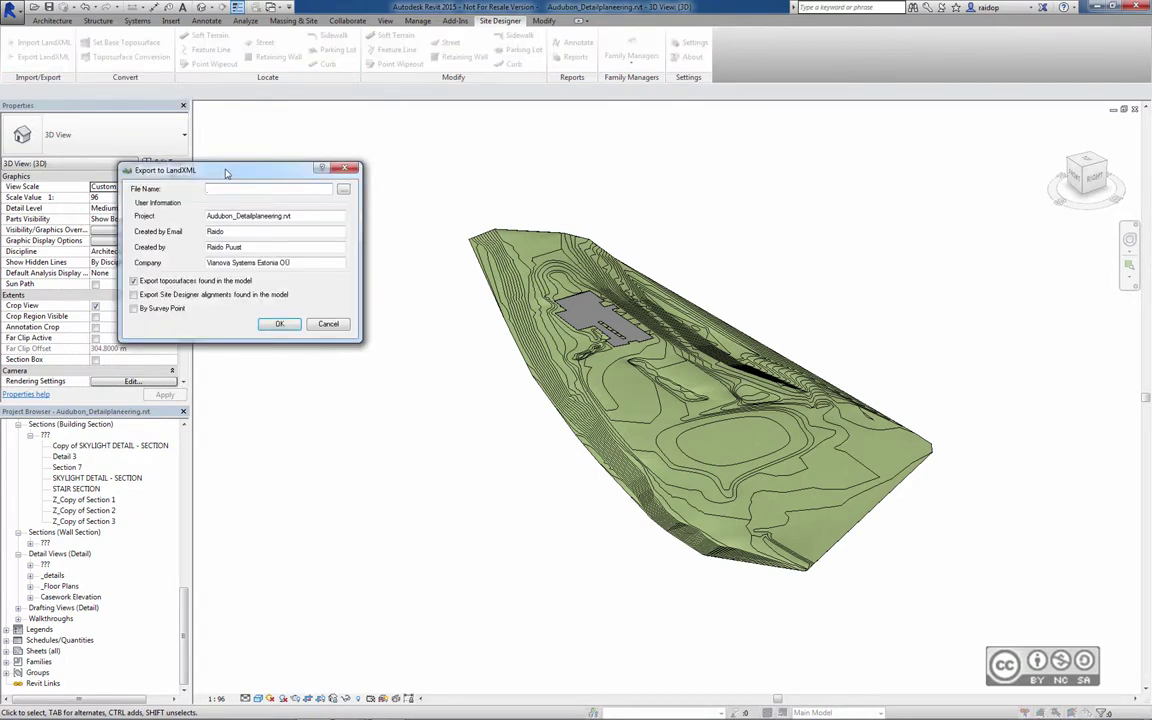
left_click(342, 190)
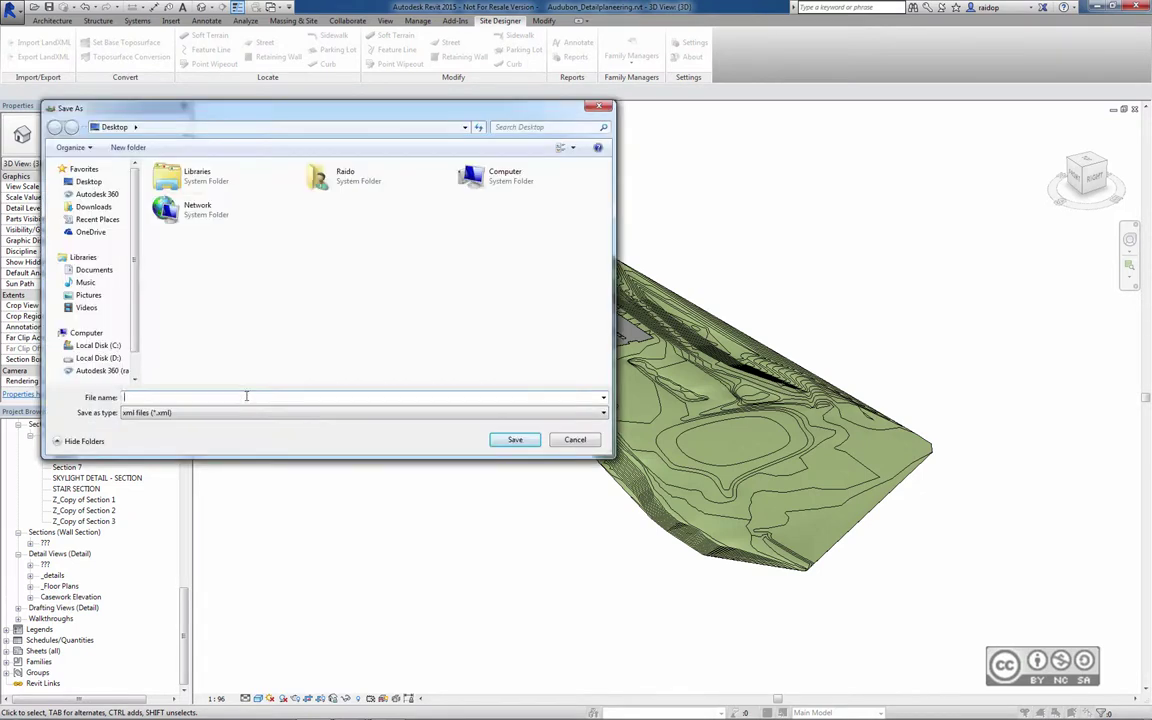
type("Surface")
left_click(514, 440)
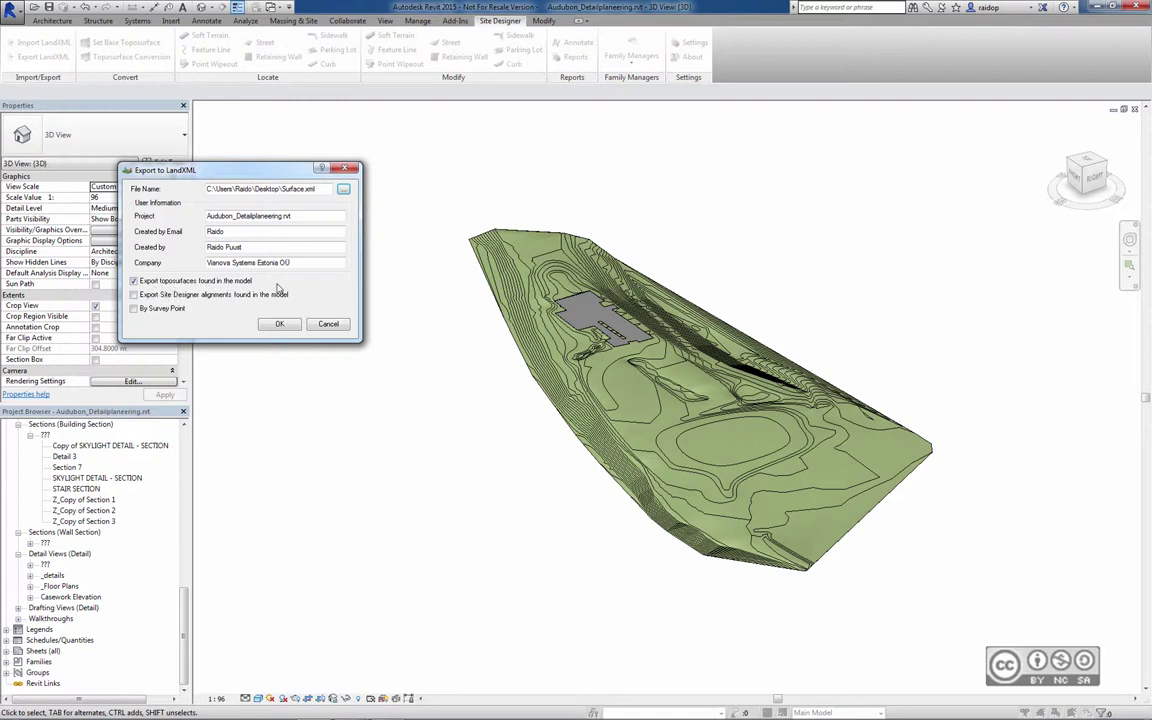
left_click(279, 323)
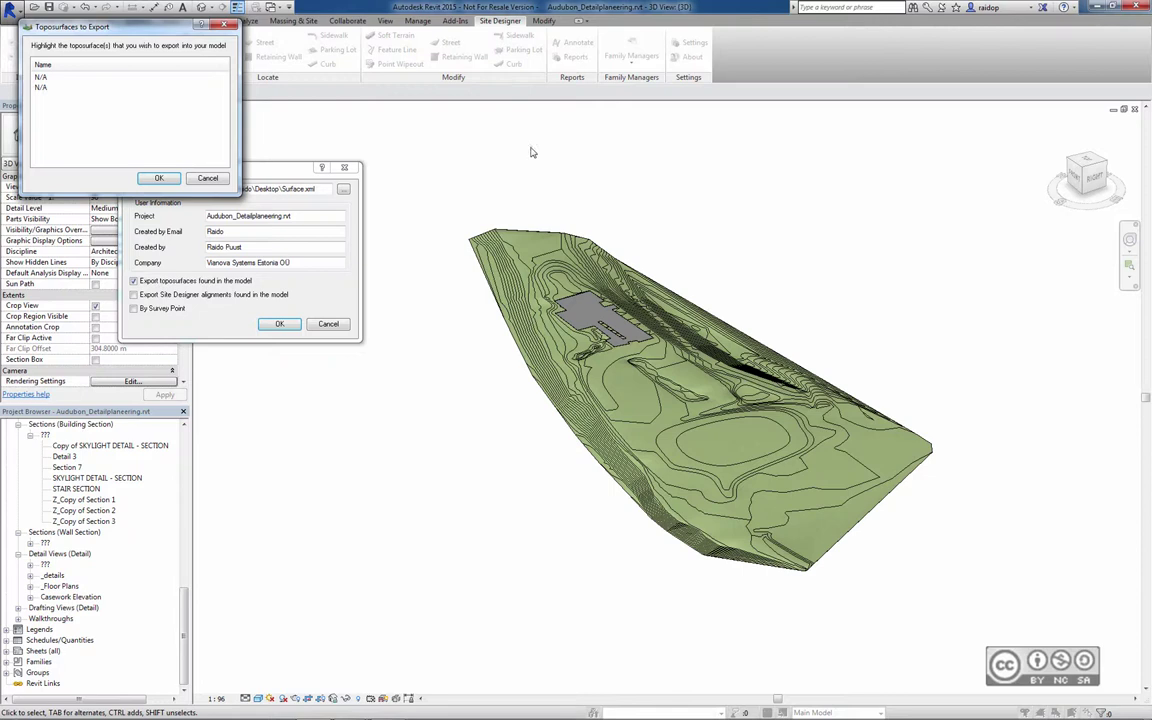
left_click(45, 87)
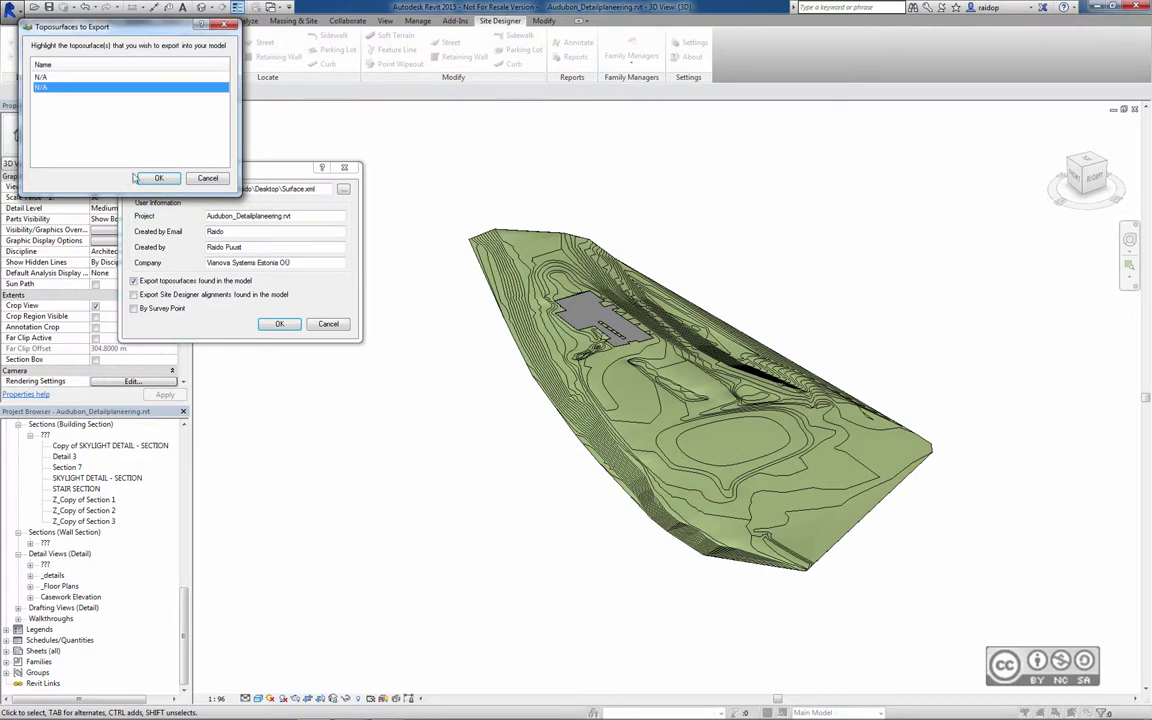
left_click(159, 179)
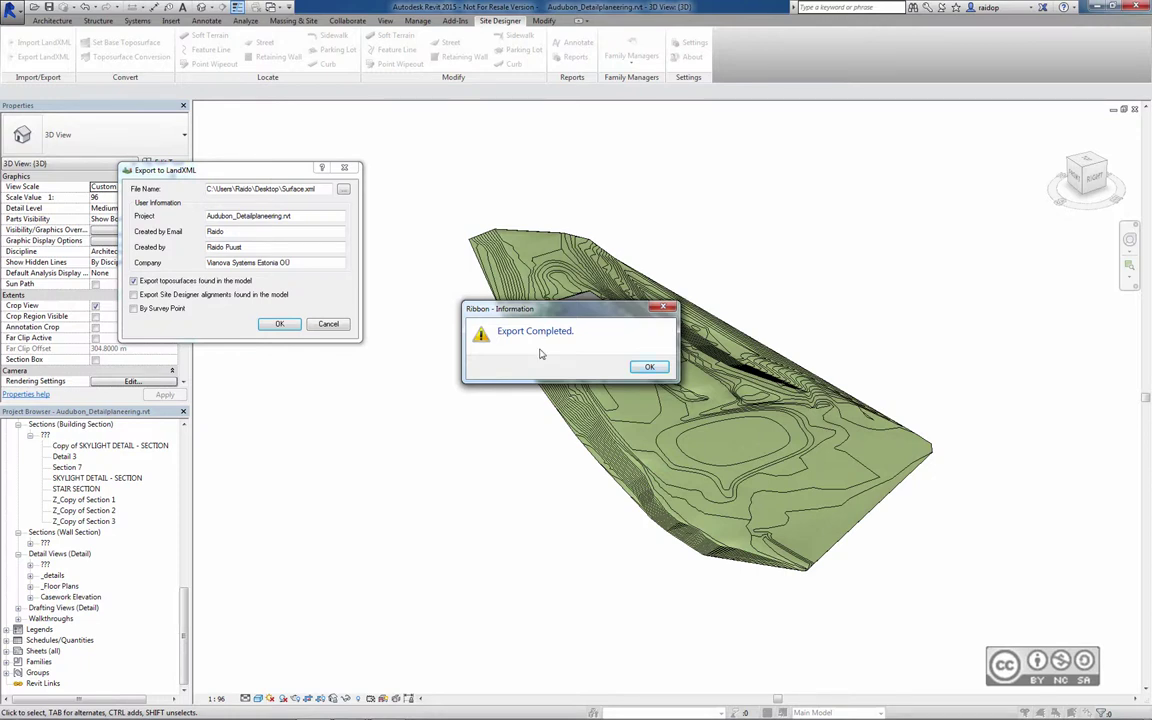
key("Return")
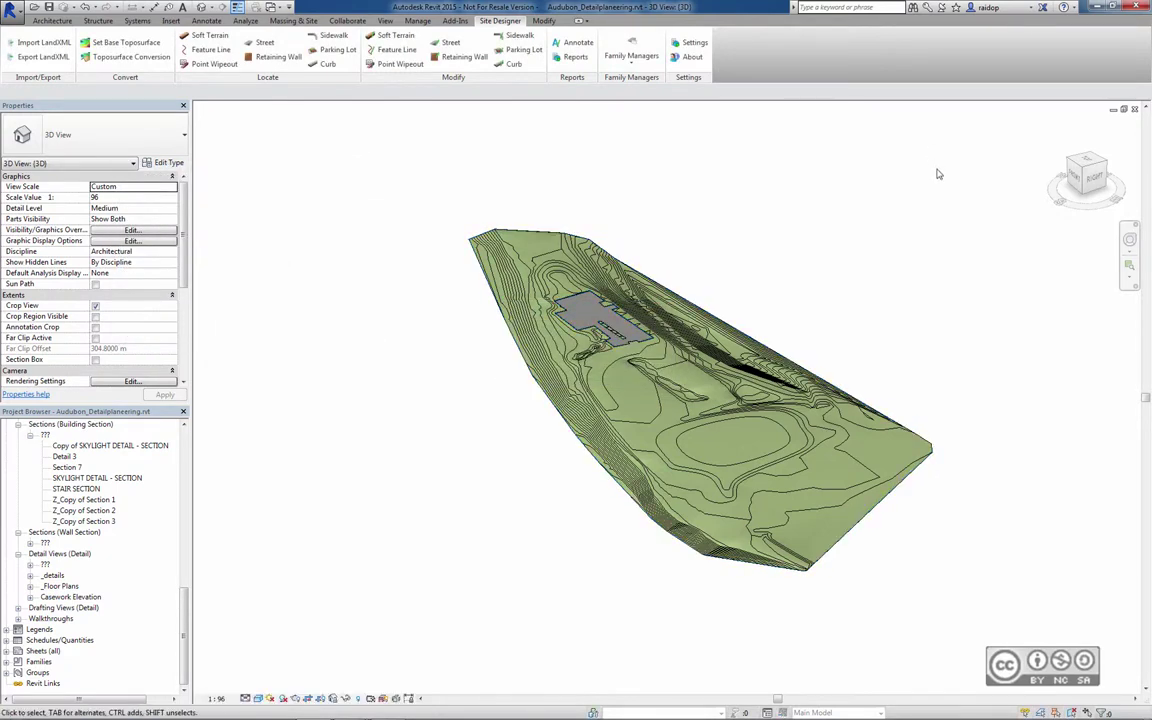
Switch to Novapoint VDC Explorer and try to import Surface.xml from the desktop as group Surface with the Surf_Grass material.
left_click(1096, 7)
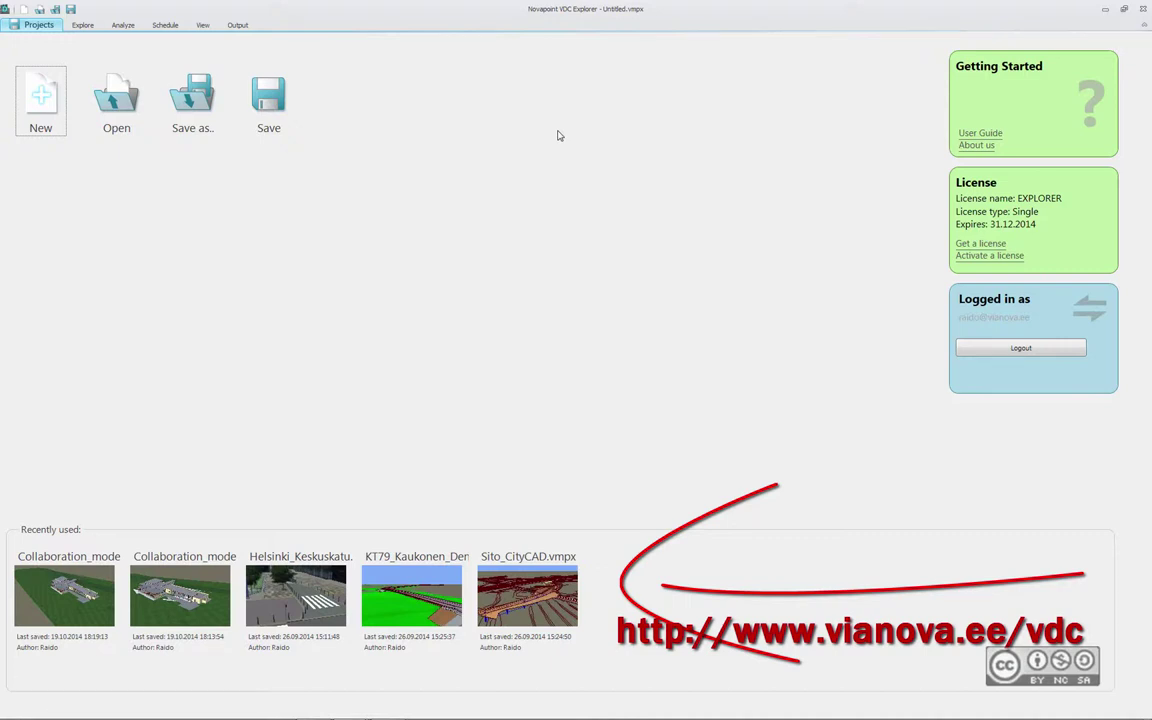
left_click(82, 25)
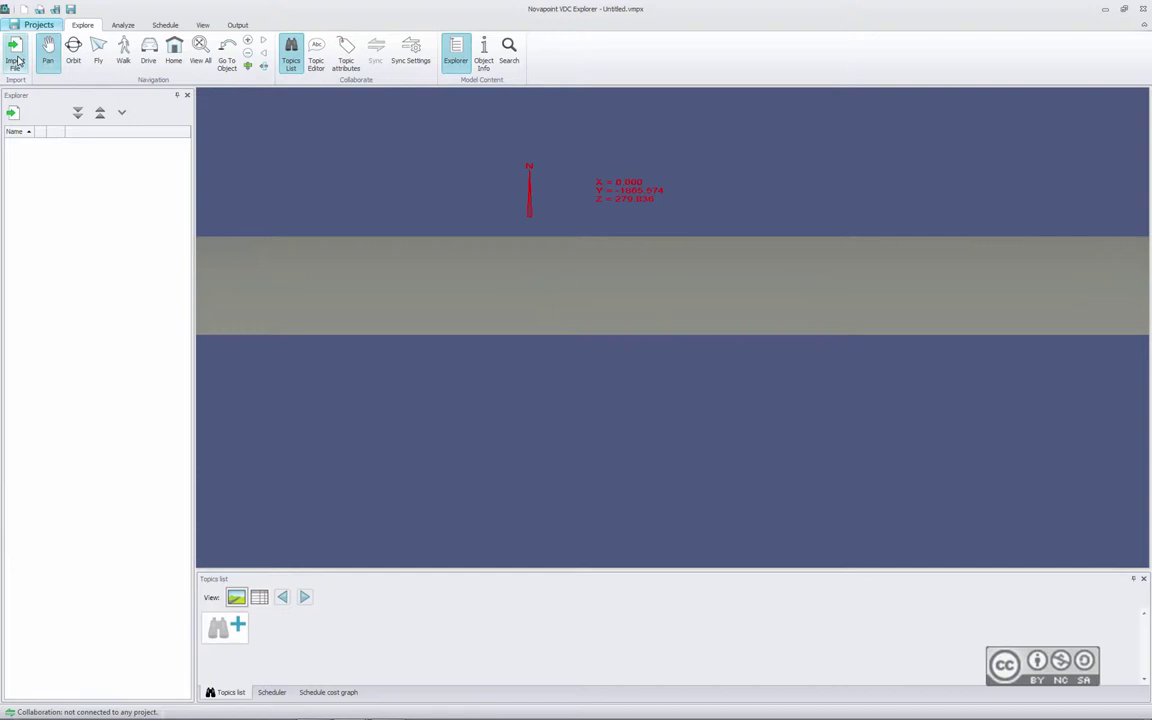
left_click(16, 56)
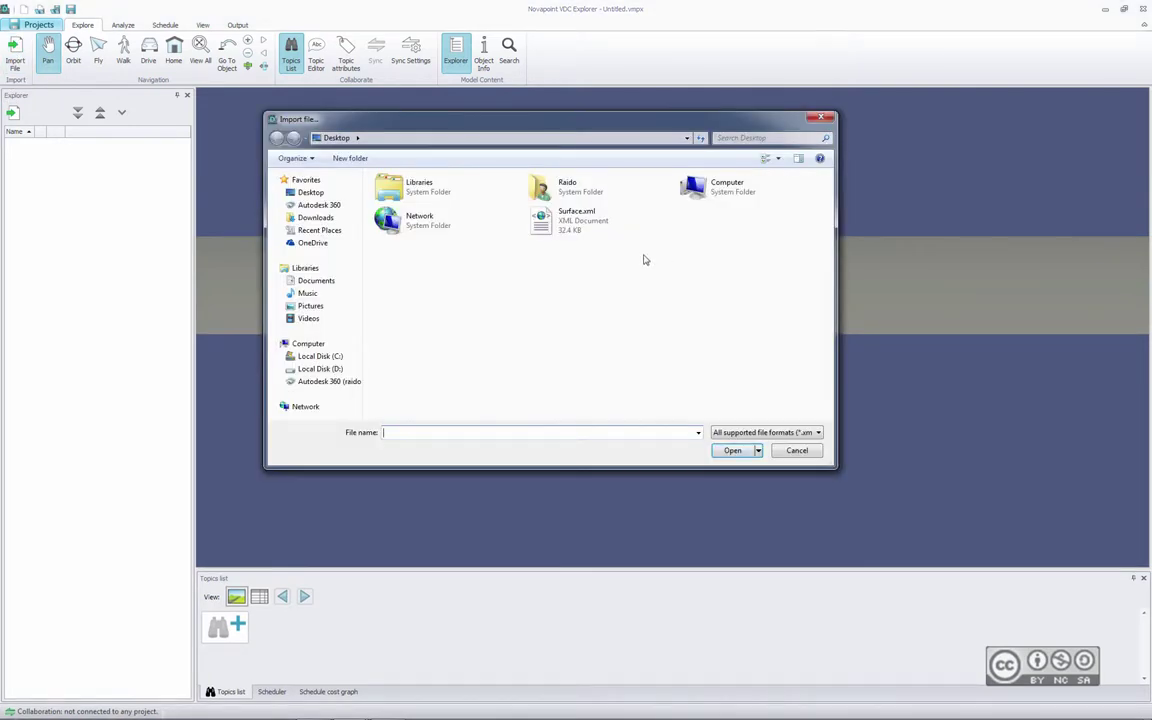
left_click(565, 229)
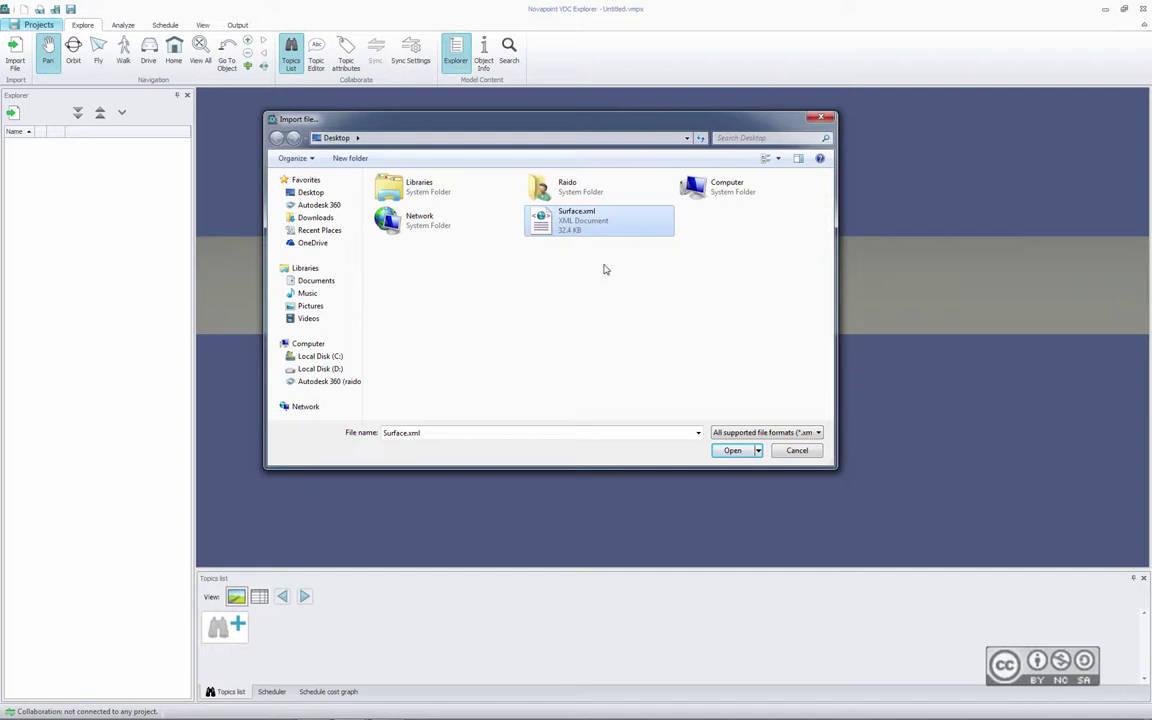
left_click(733, 450)
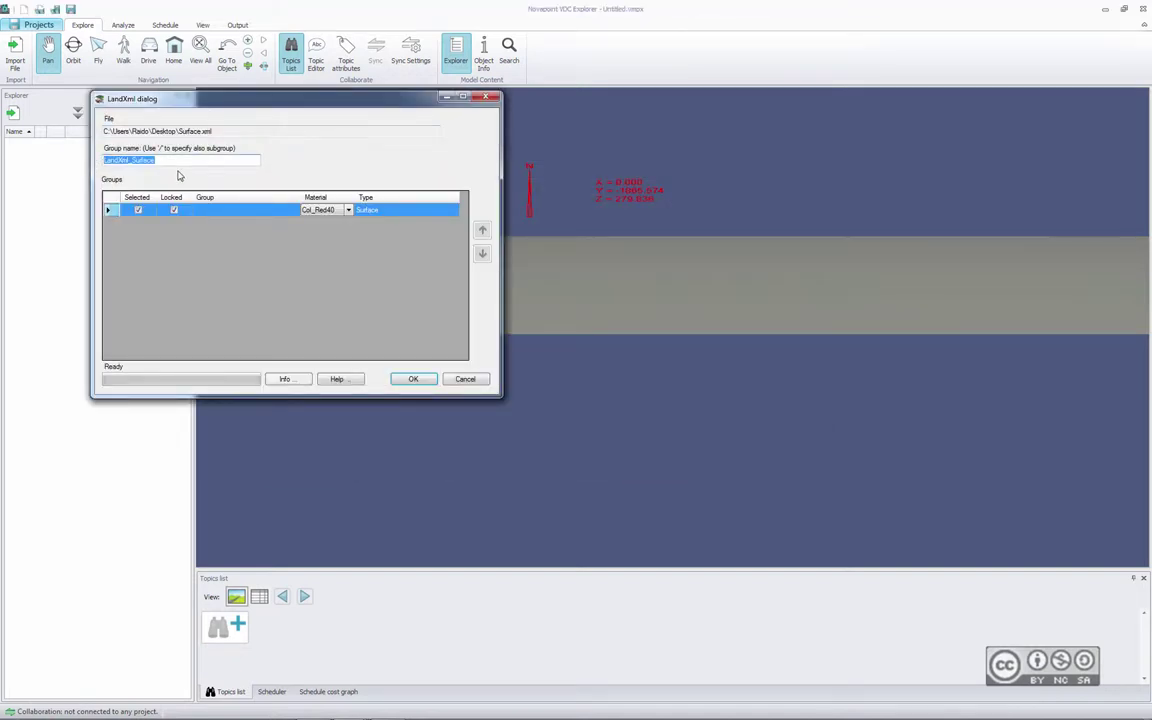
type("Surface")
left_click(348, 210)
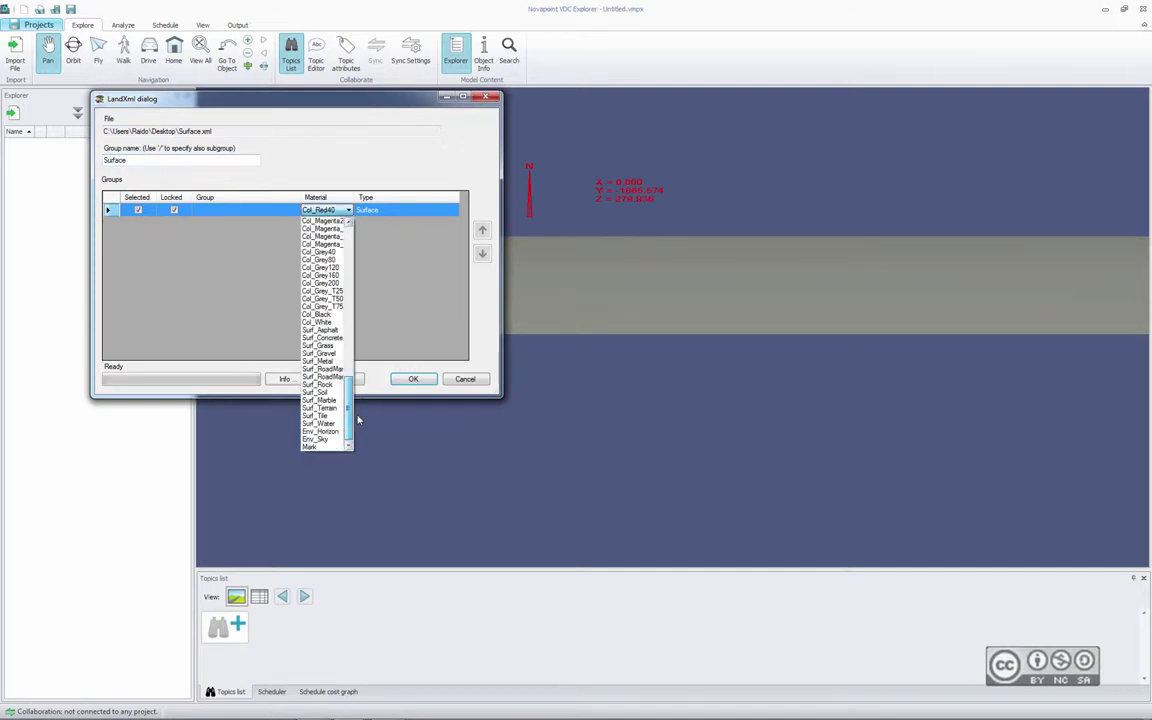
left_click(320, 345)
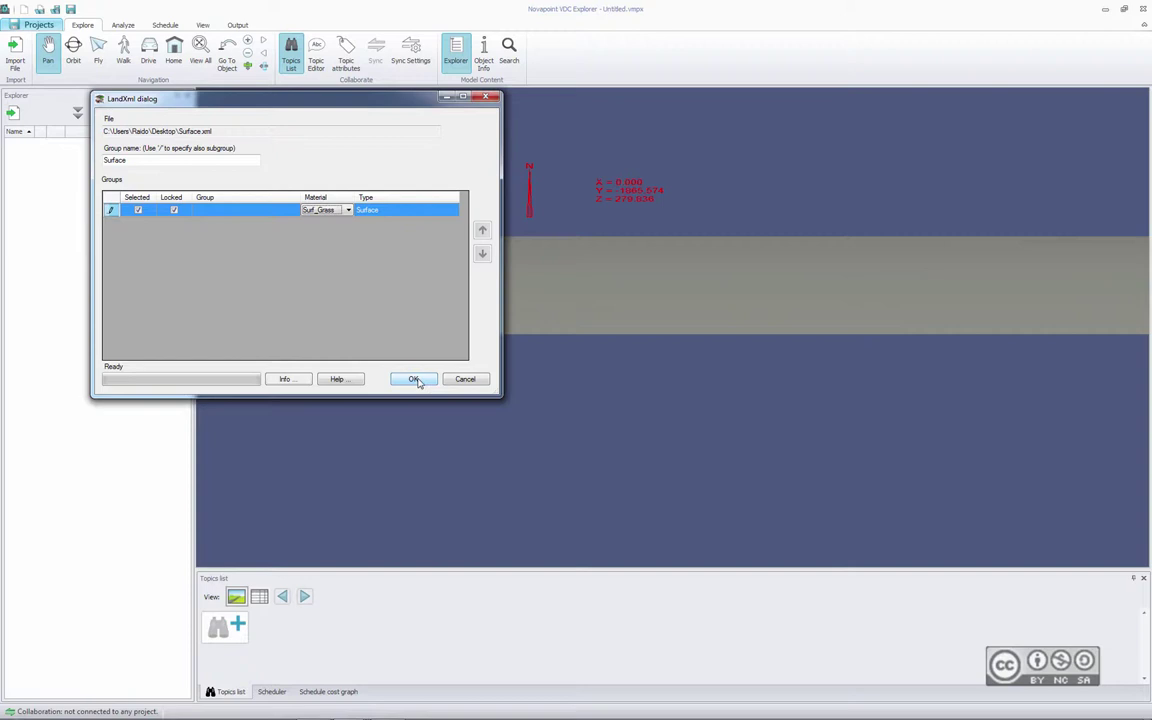
left_click(414, 379)
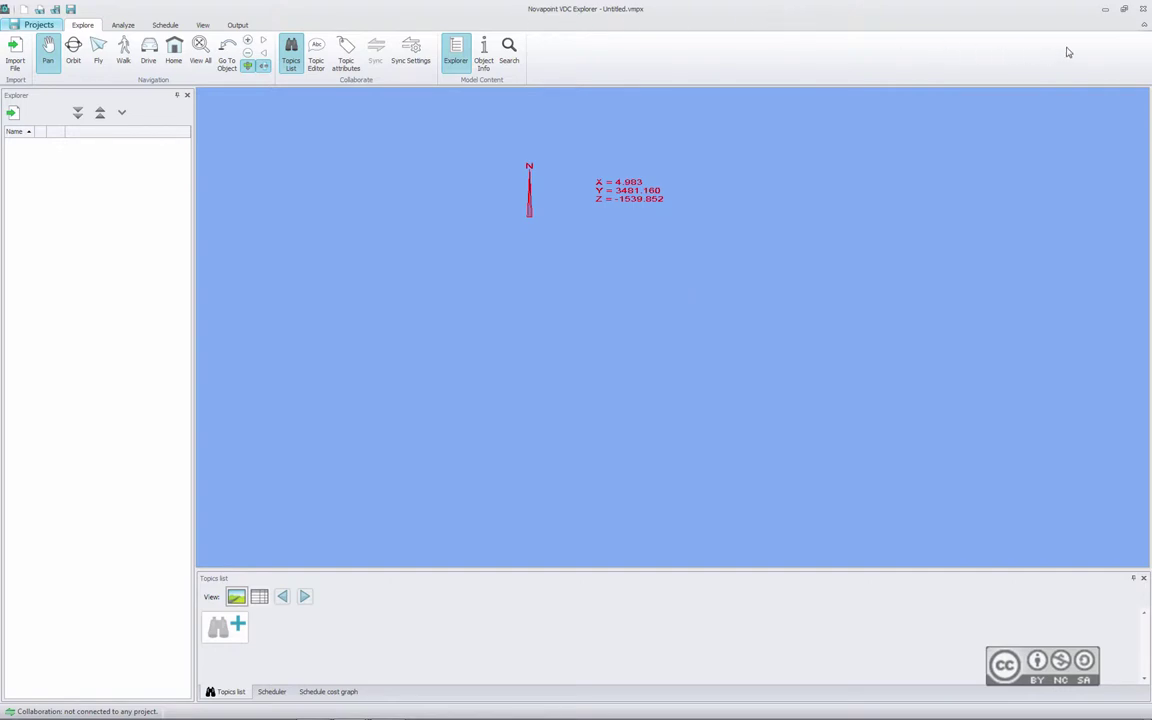
Close the untitled Novapoint VDC Explorer project and switch back to the Audubon_Detailplaneering model in Revit.
left_click(1143, 8)
left_click(617, 386)
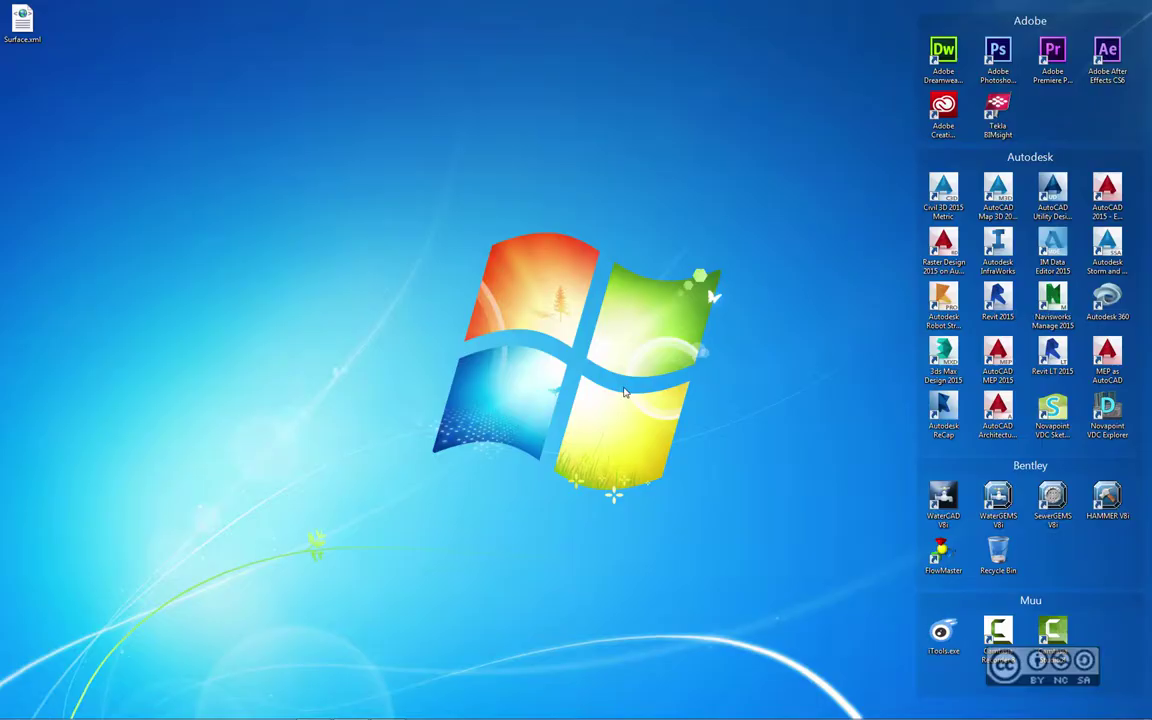
mouse_move(378, 712)
left_click(313, 709)
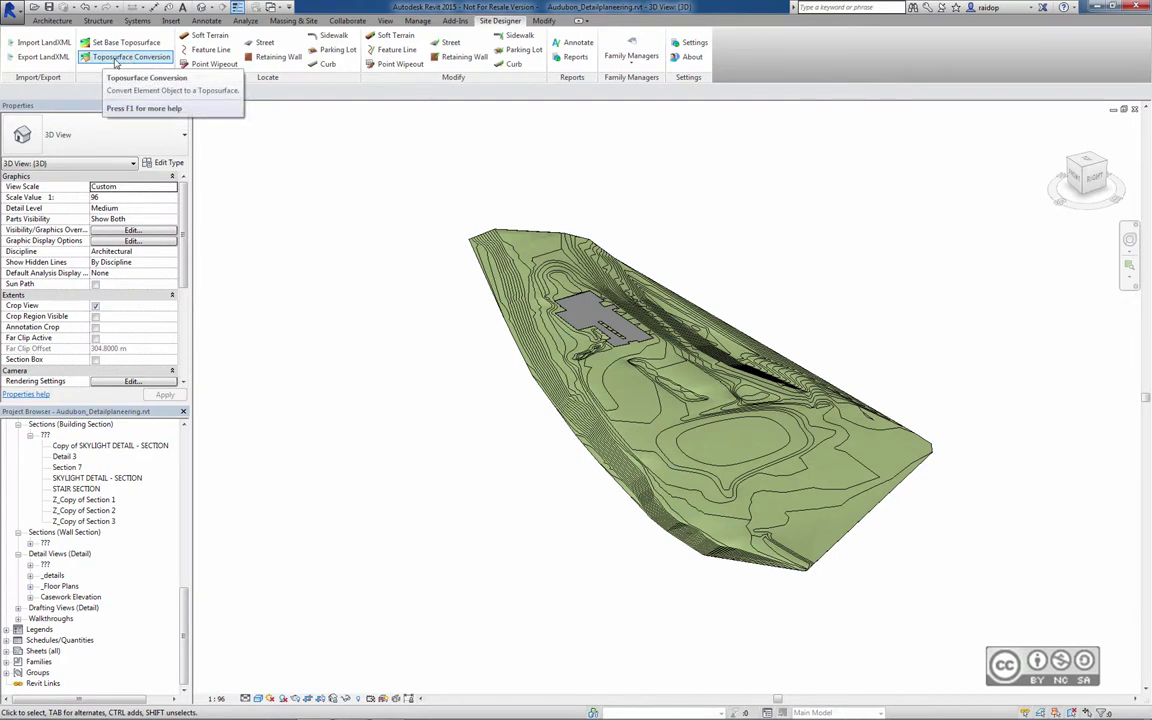
Convert the site topography to a toposurface named Surface with the phase created set to Existing.
left_click(116, 63)
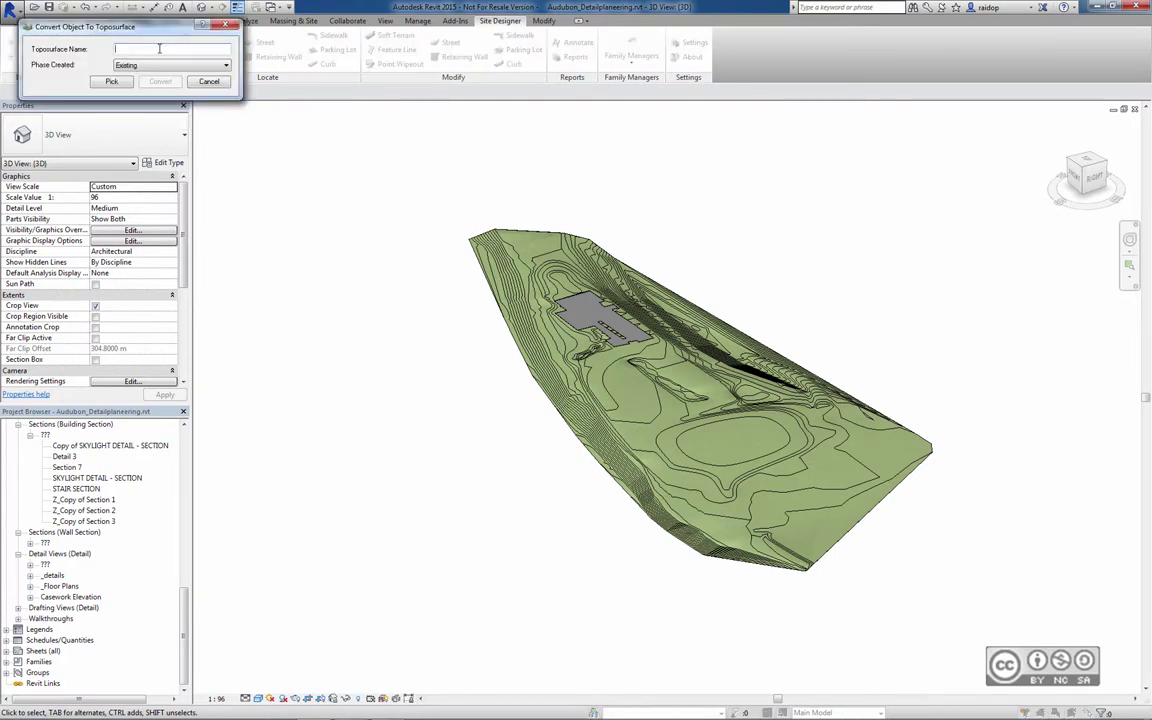
type("Surface")
left_click(111, 81)
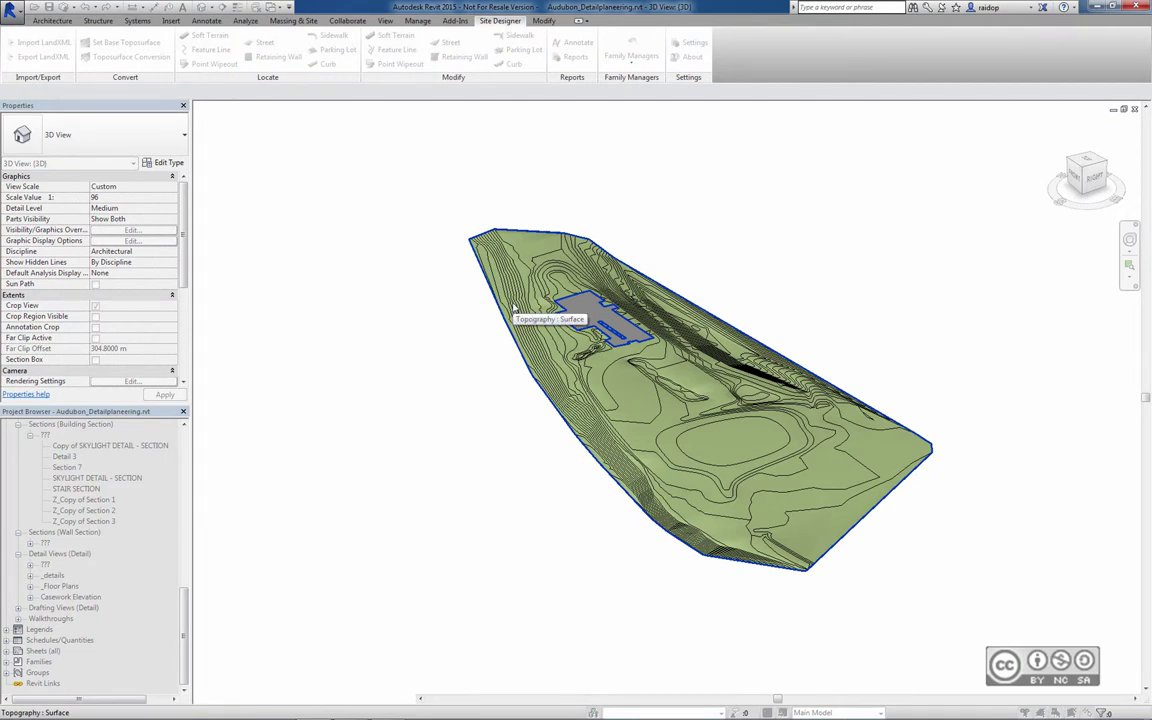
left_click(514, 308)
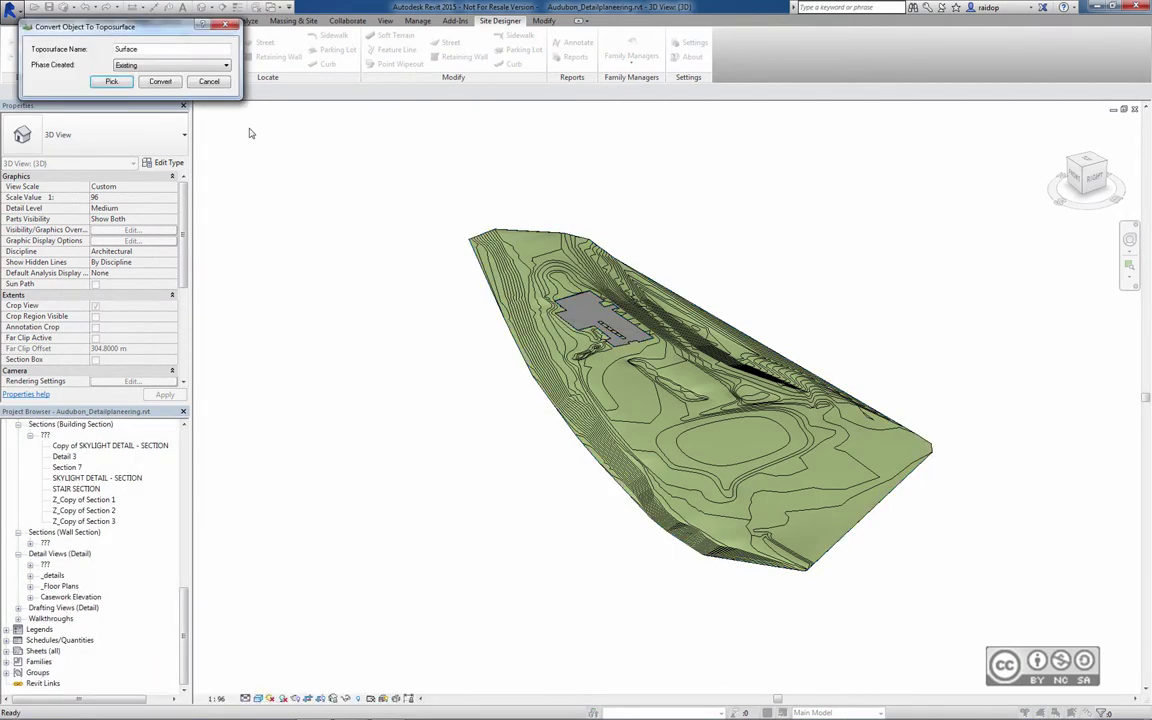
left_click(160, 83)
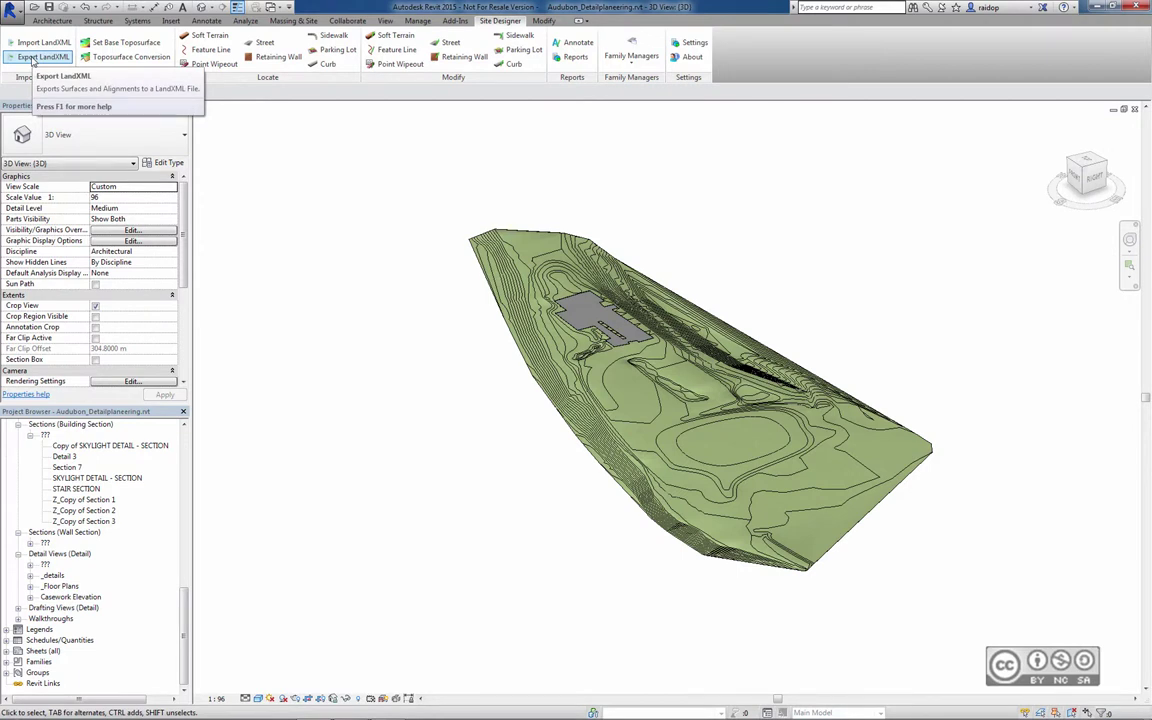
Export the toposurface named Surface to a LandXML file named GroundSurface on the desktop.
left_click(33, 57)
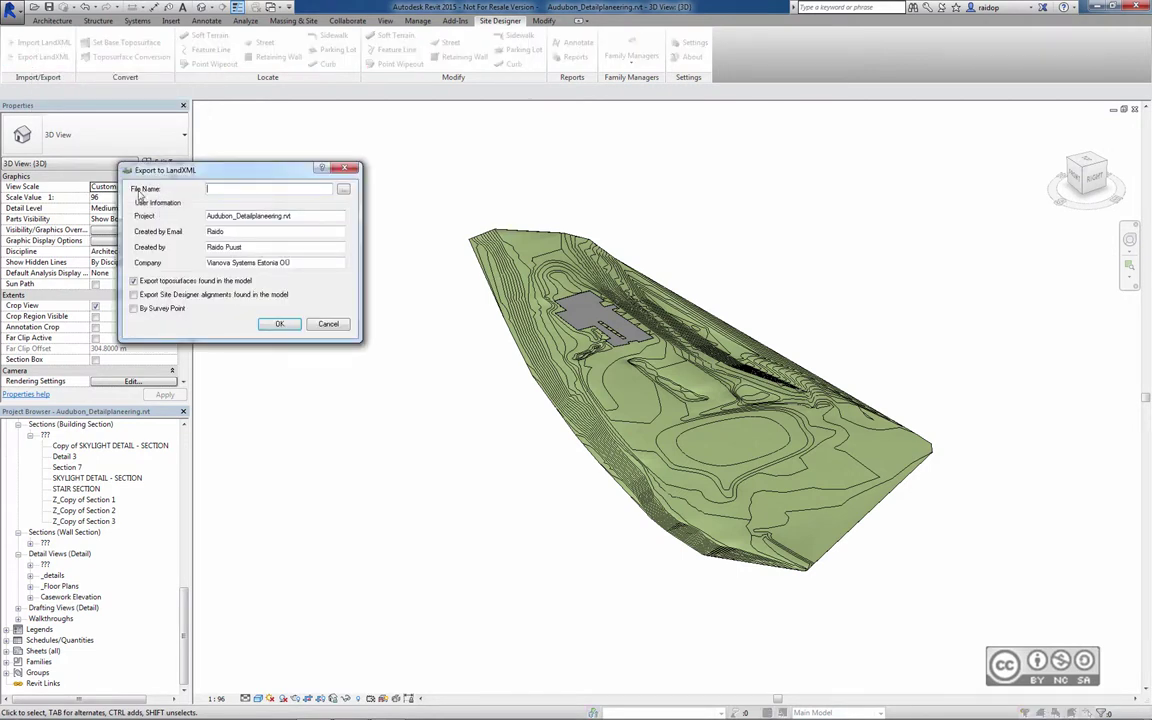
left_click(343, 190)
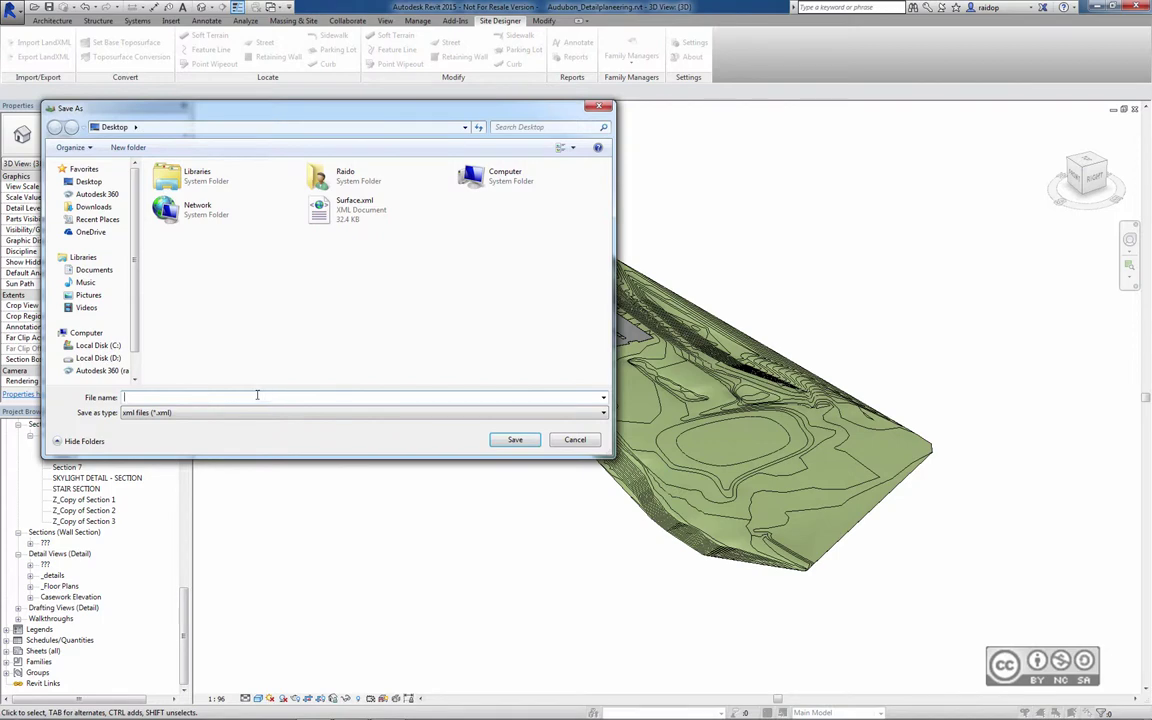
type("SurfaceGroundSurface")
left_click(514, 440)
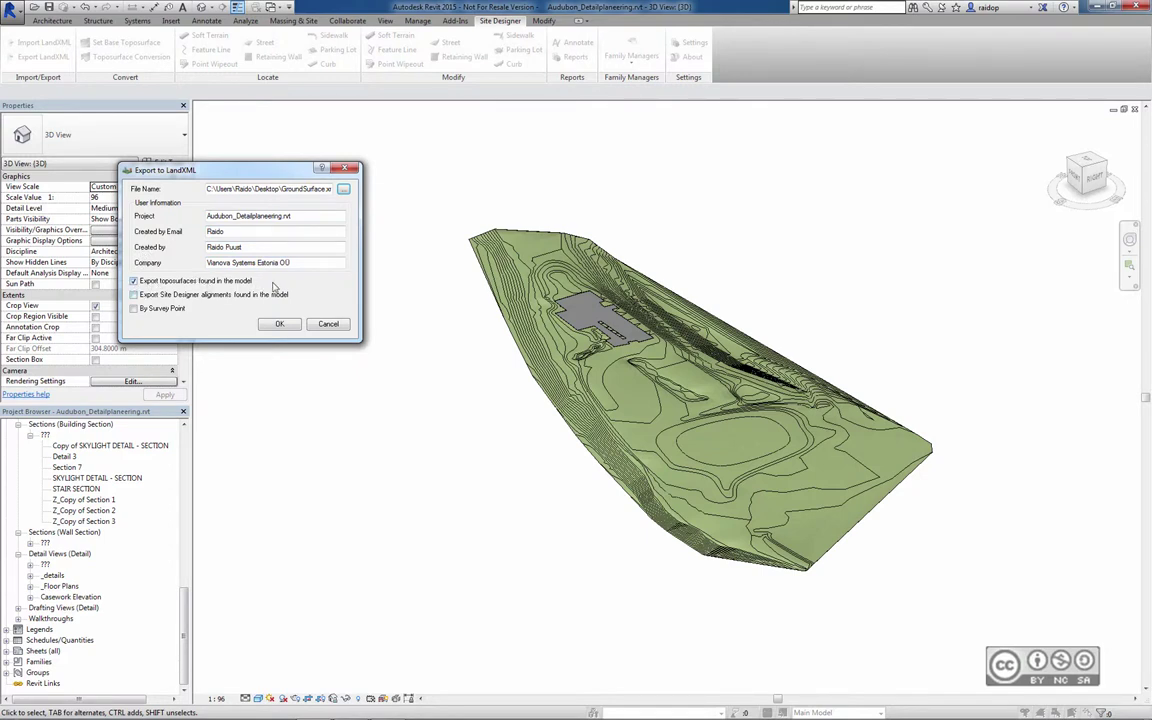
left_click(280, 323)
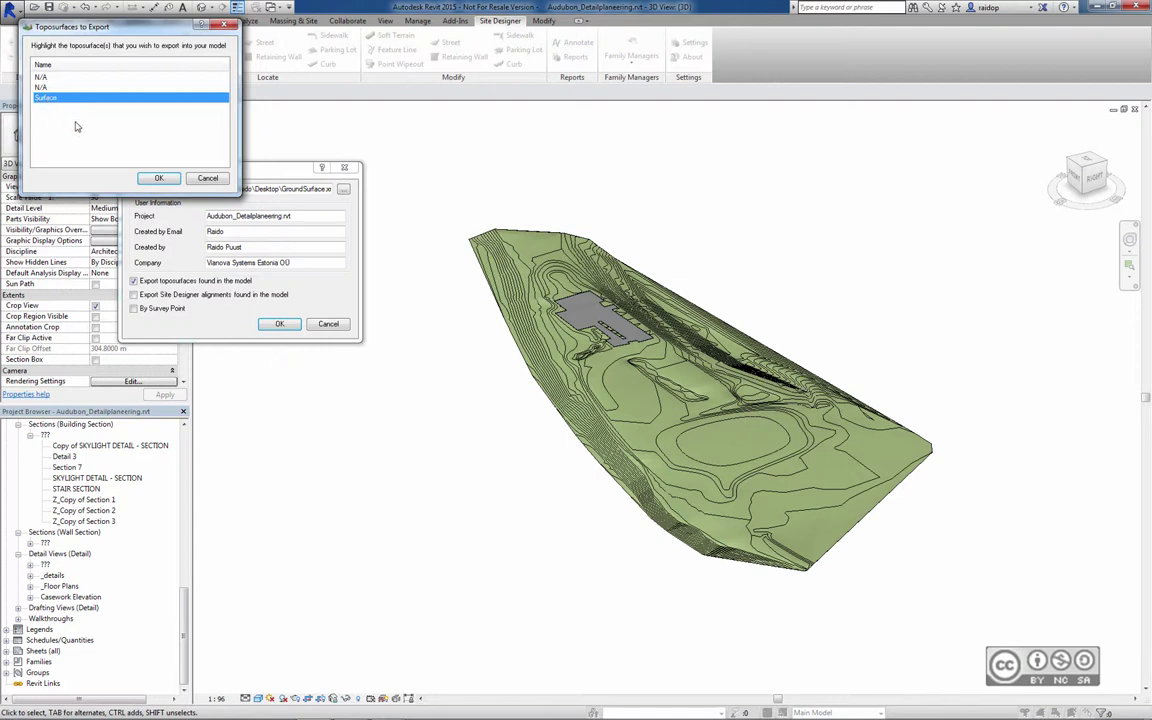
left_click(157, 177)
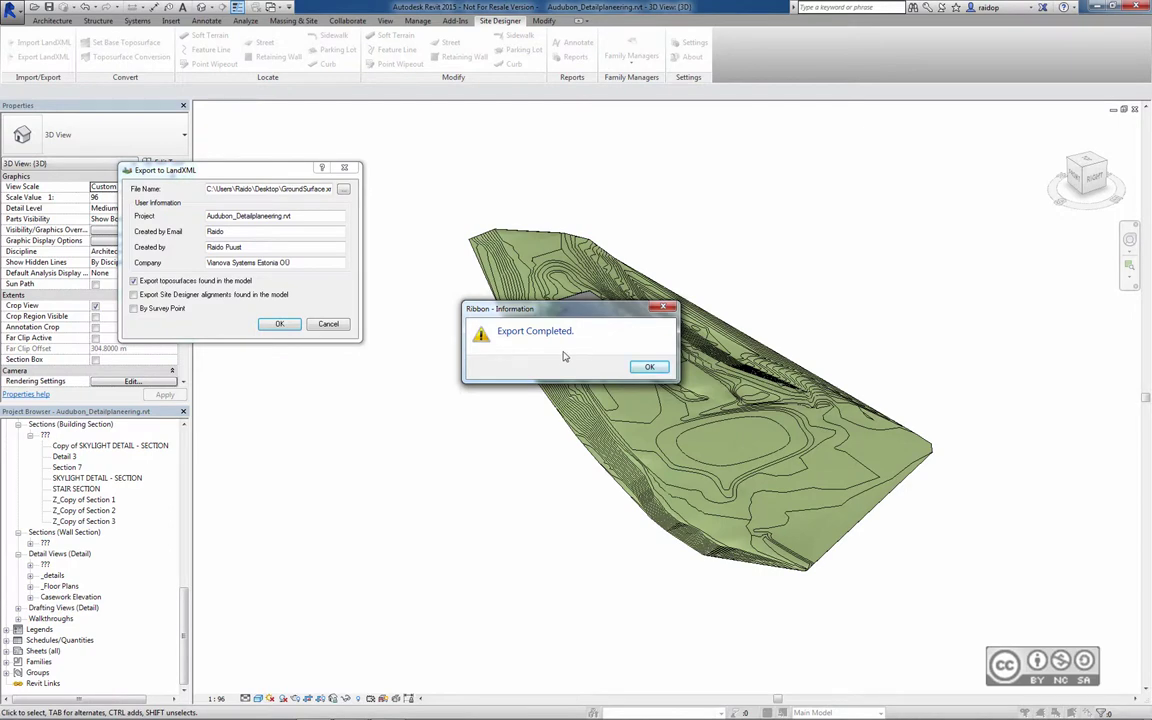
key("Return")
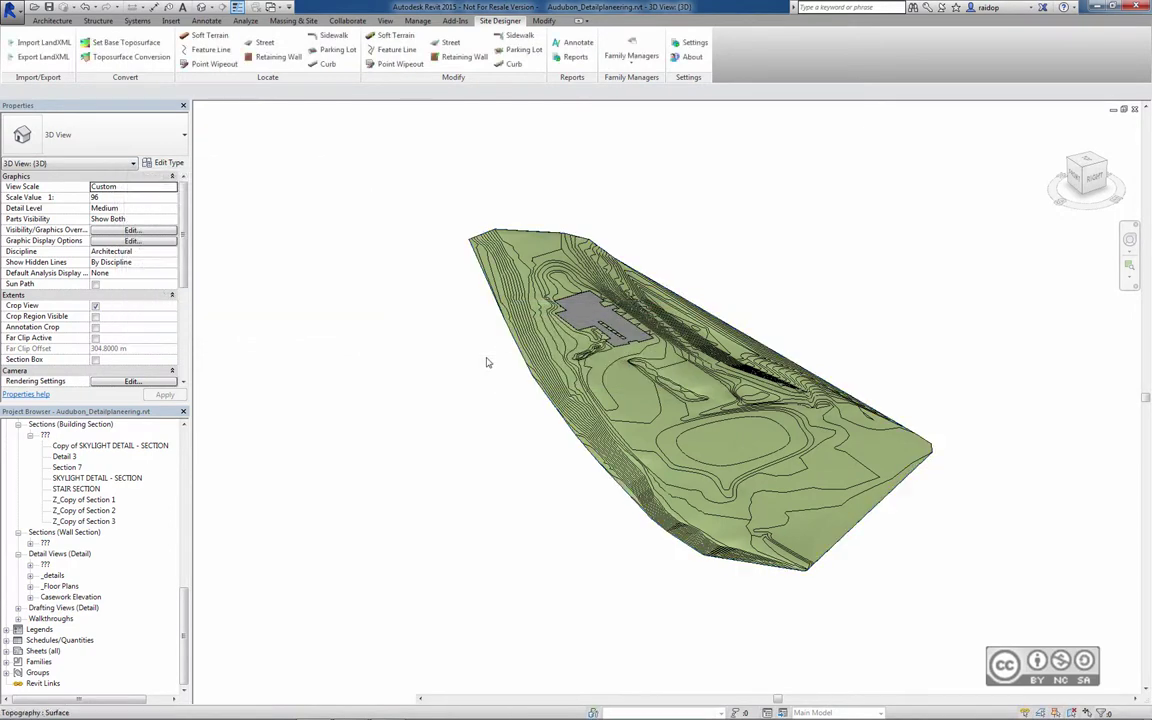
Switch to the Collaboration_model_IFC project in Novapoint VDC Explorer and import GroundSurface.xml as group Surface with the Surf_Grass material.
left_click(1099, 7)
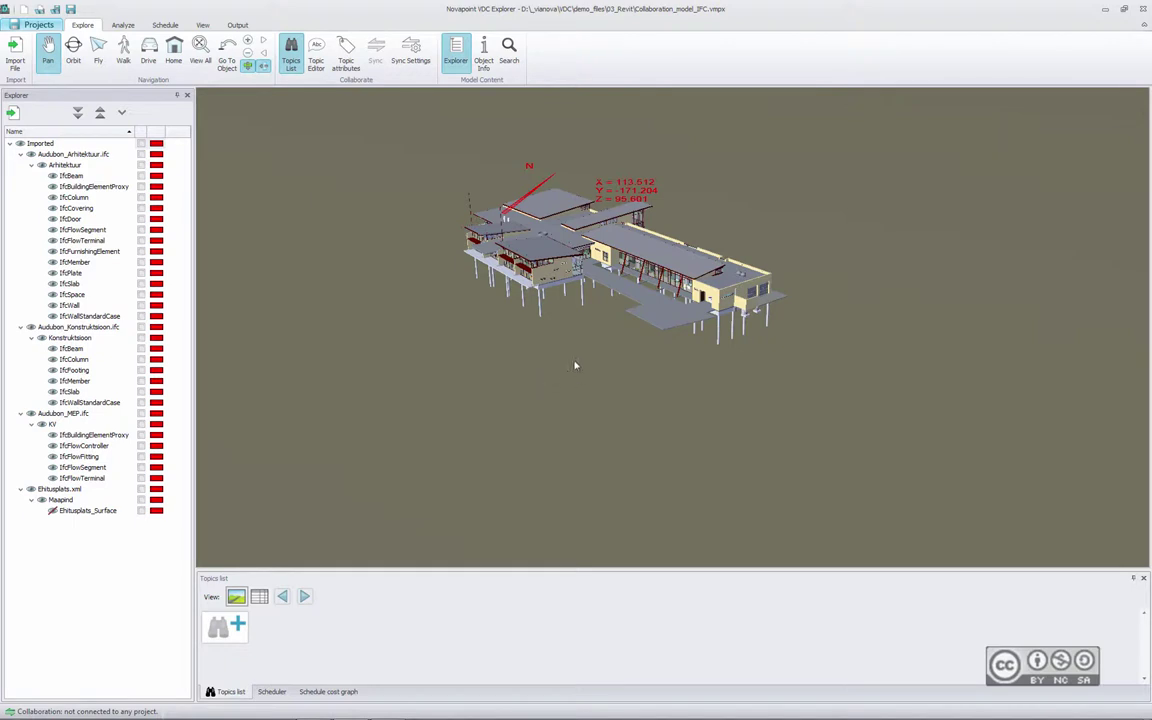
left_click_drag(569, 379, 582, 411)
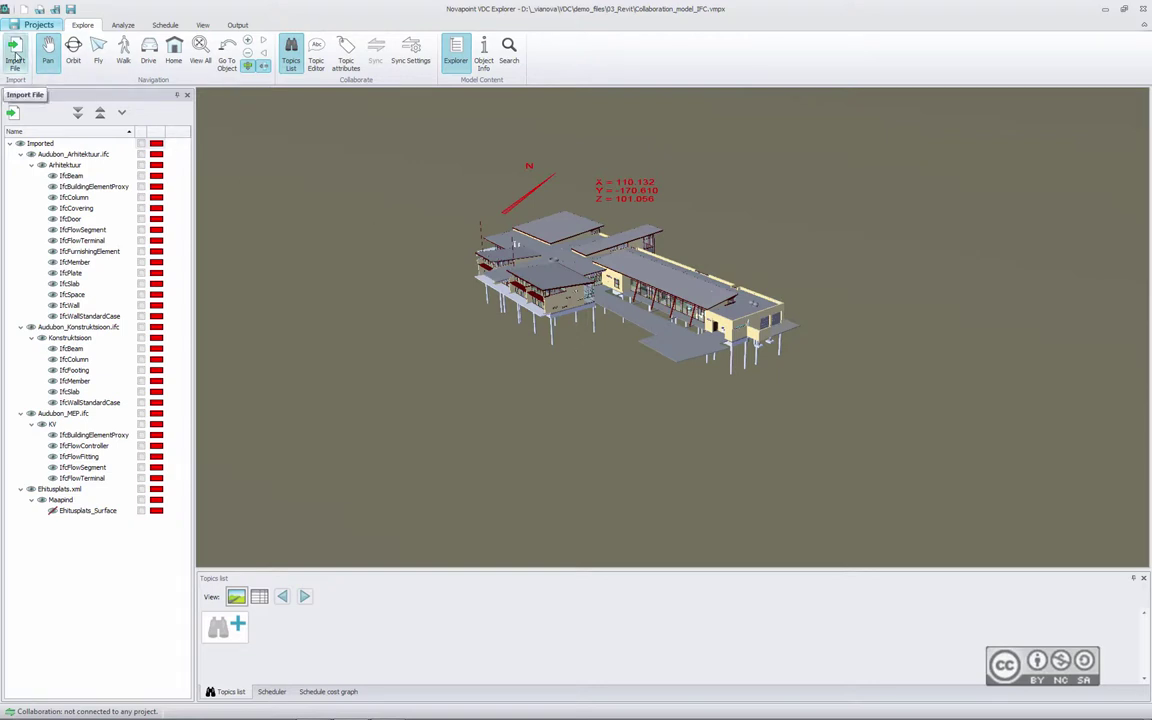
left_click(15, 56)
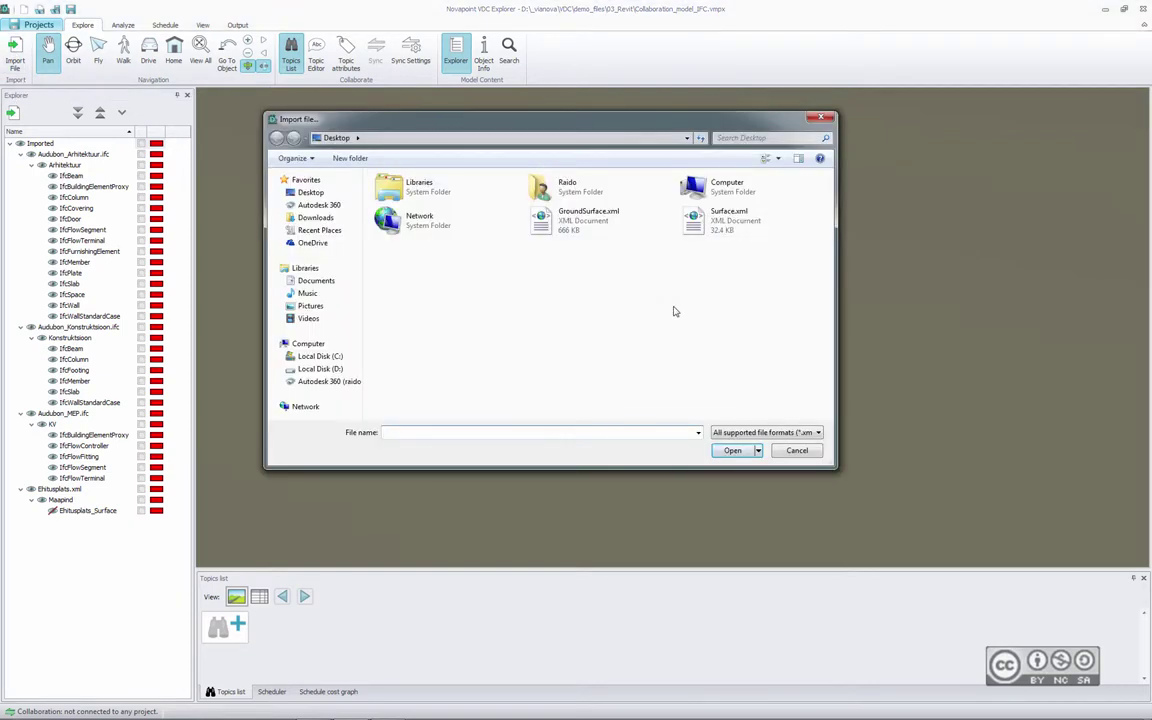
left_click(574, 222)
key("Return")
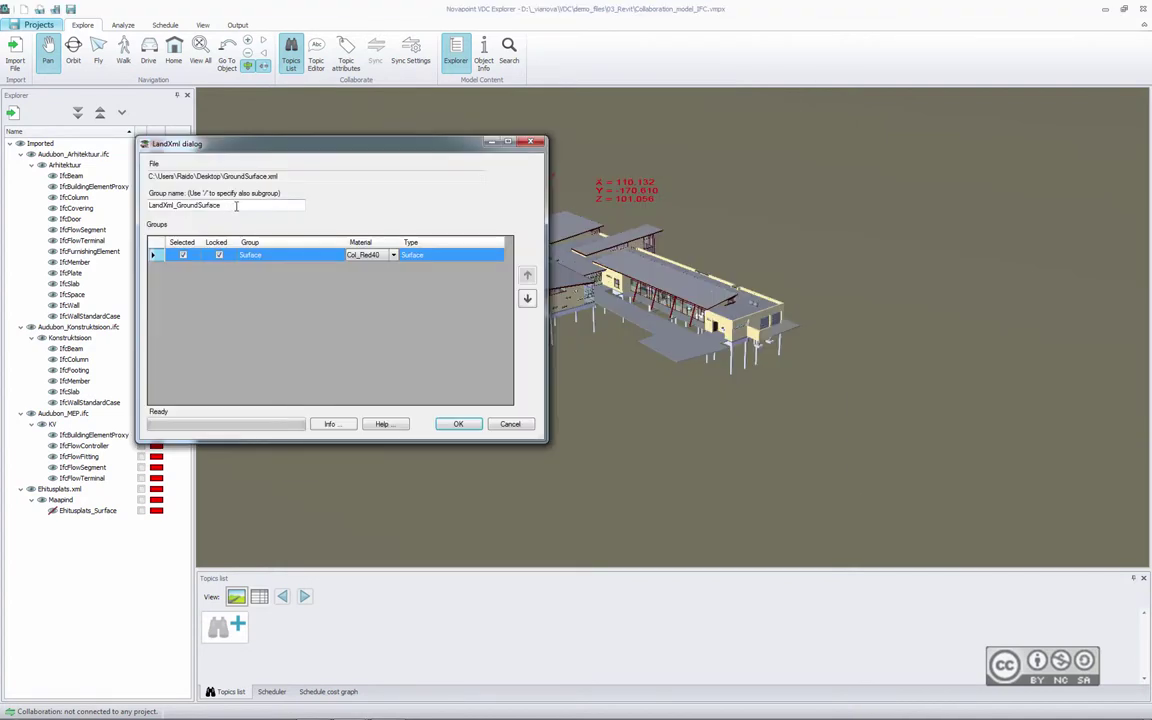
double_click(236, 206)
type("GroundSurface")
left_click(394, 255)
left_click(380, 381)
left_click(460, 425)
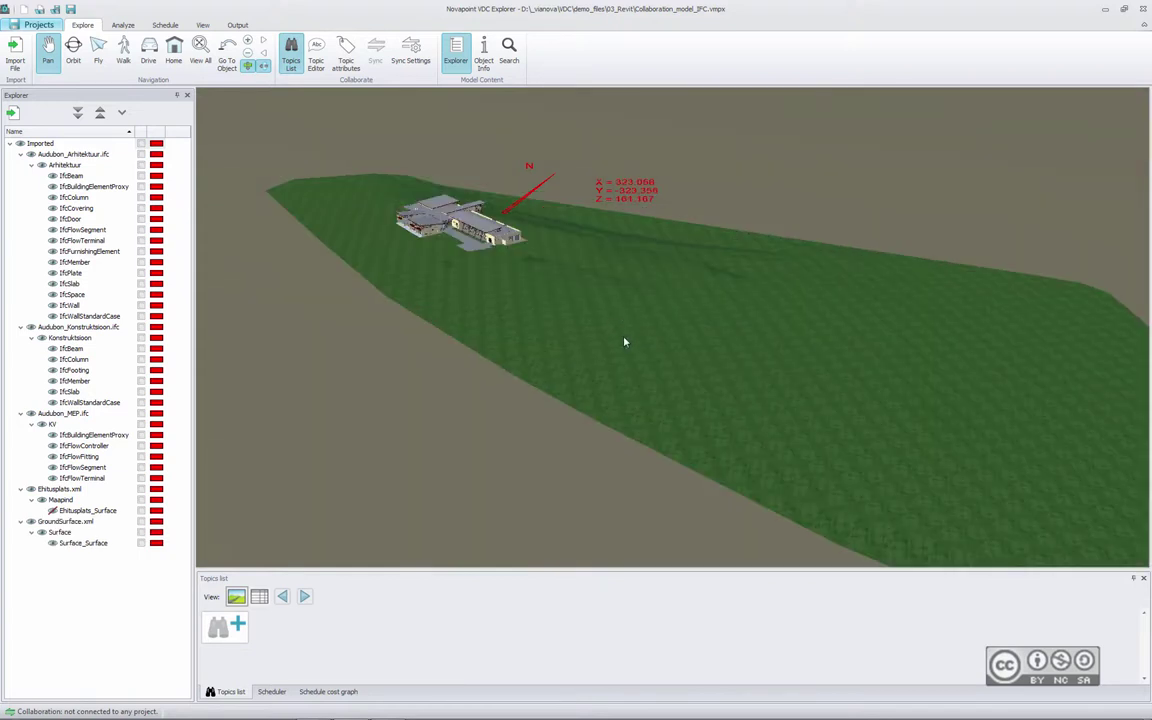
Inspect the imported terrain around the building model and return to the Revit 3D view.
left_click_drag(579, 314, 694, 381)
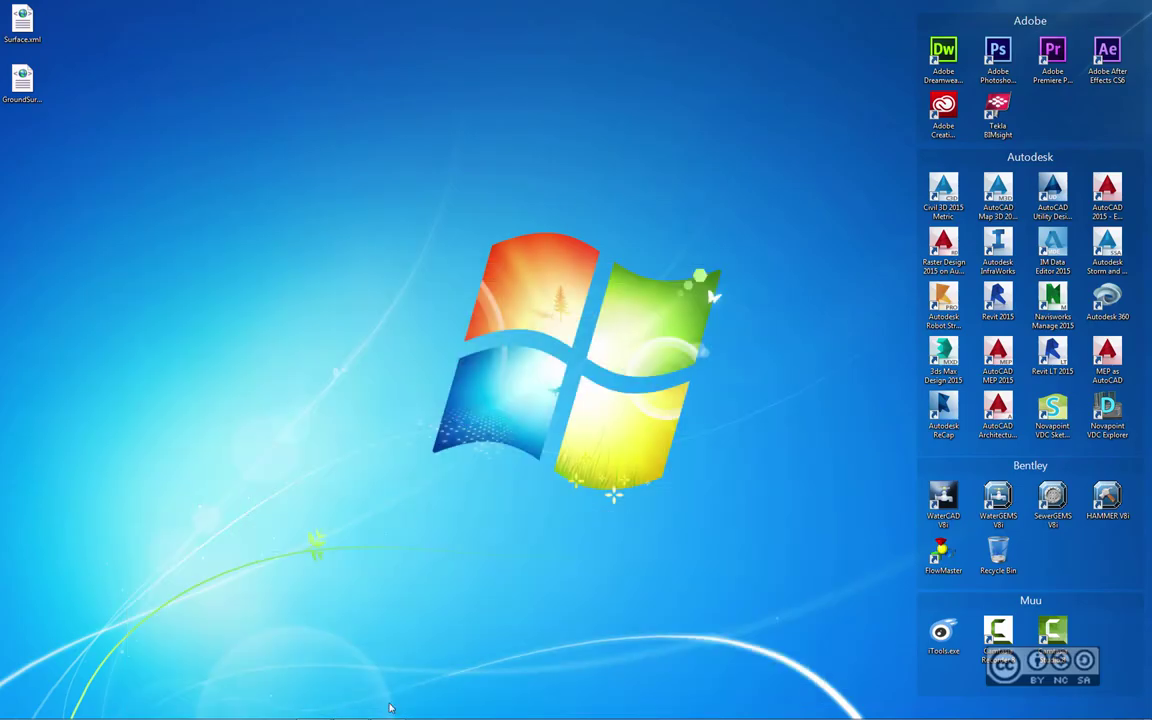
left_click(350, 710)
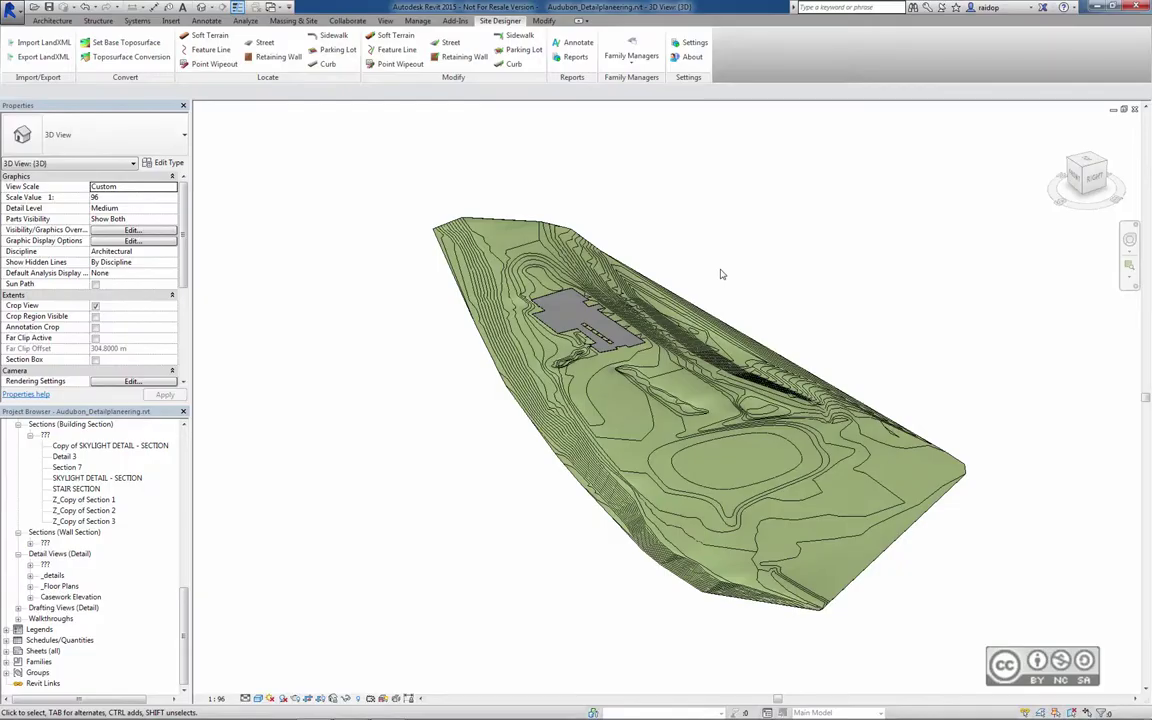